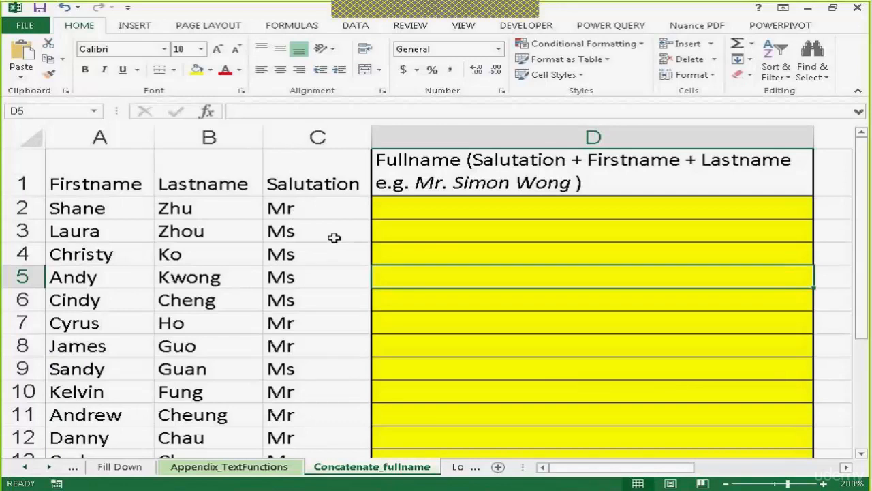
left_click(404, 211)
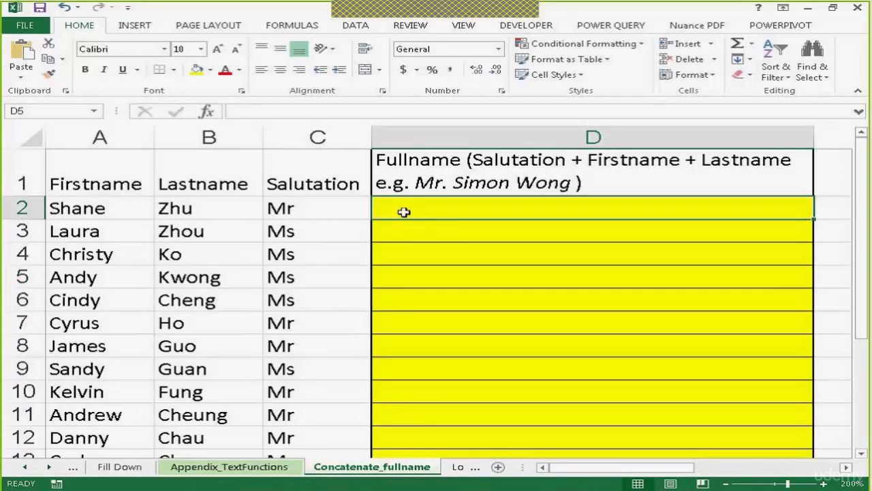
type("=")
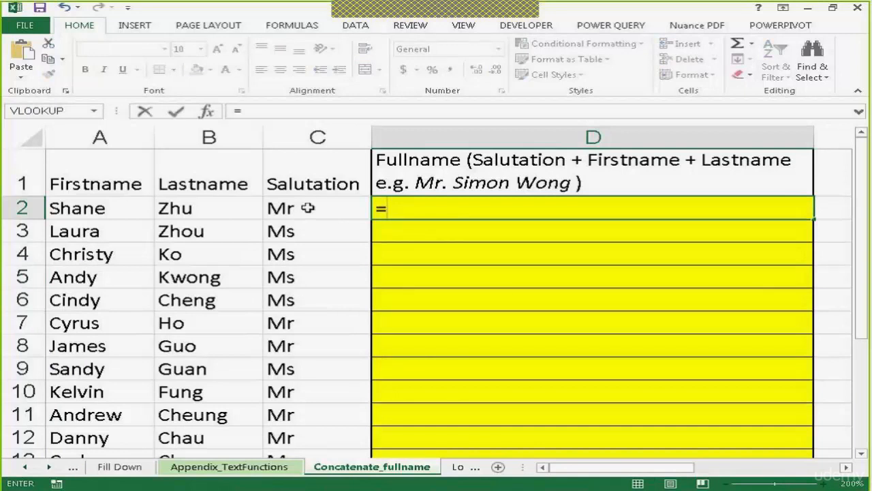
left_click(317, 209)
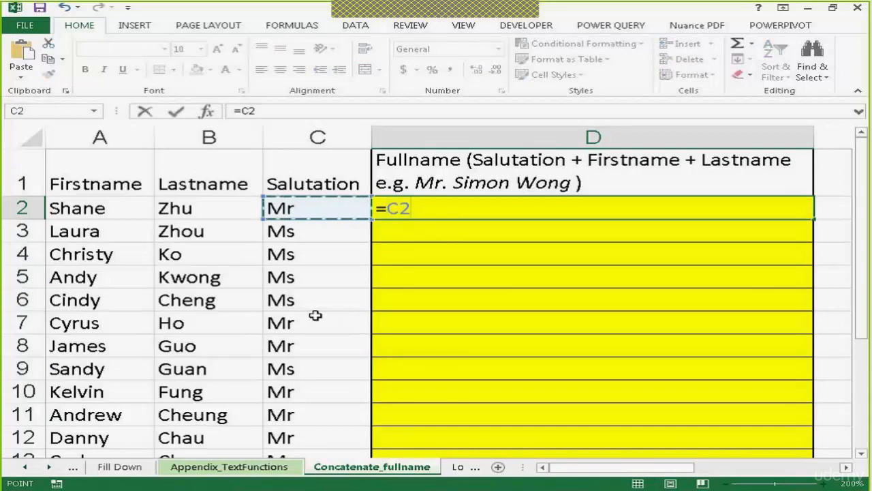
type("&")
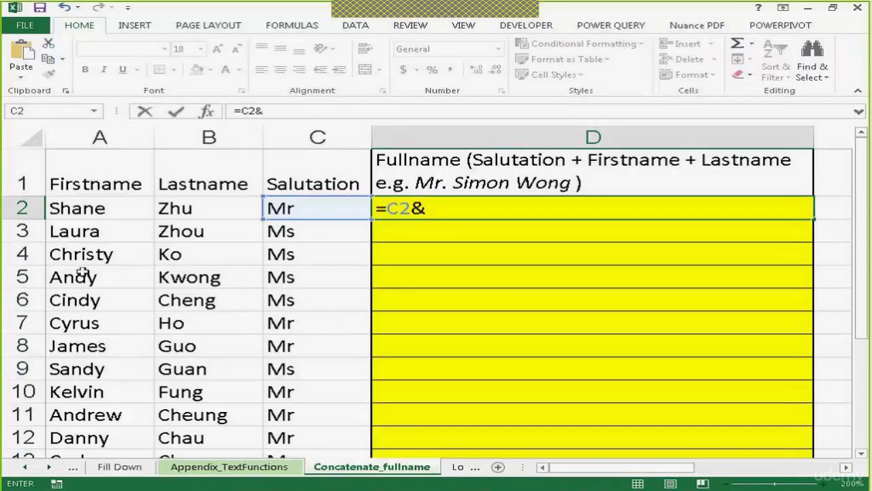
left_click(80, 208)
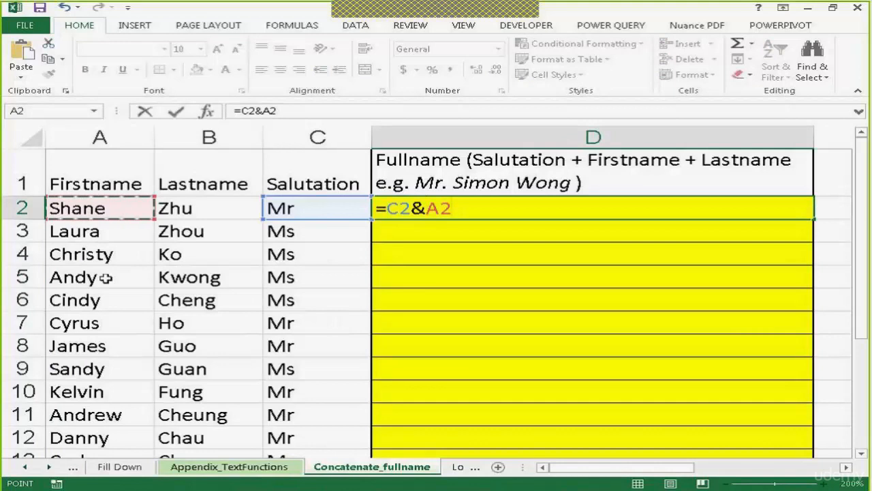
type("&")
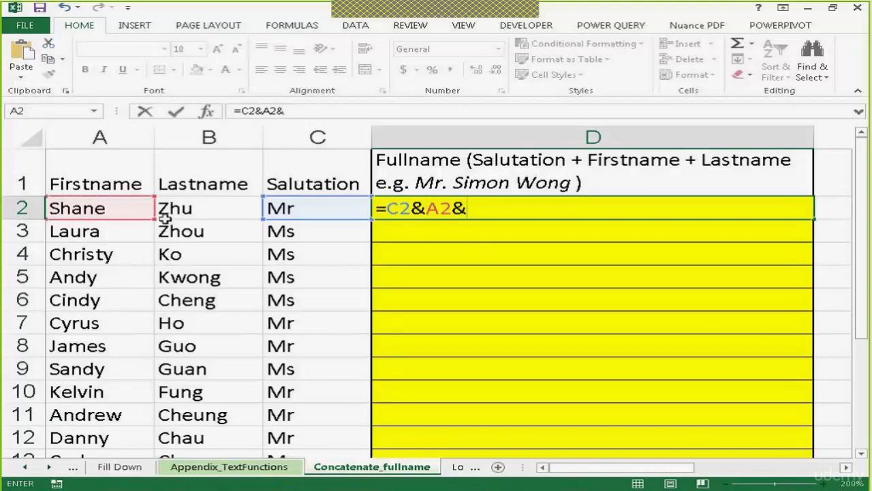
left_click(171, 212)
key("Return")
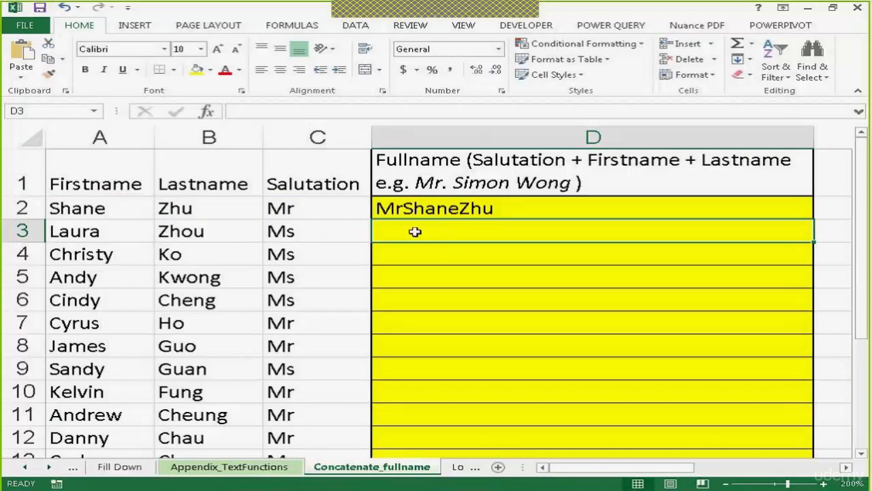
left_click(421, 208)
double_click(423, 208)
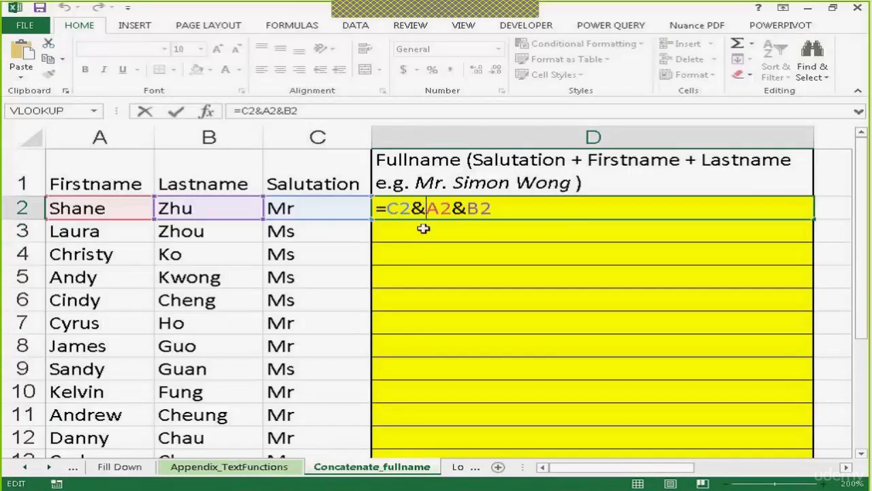
type("\" ")
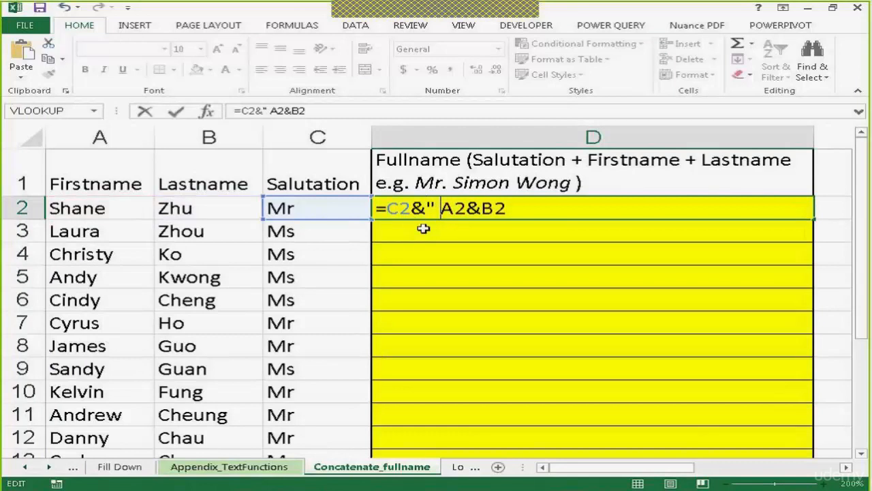
type("\"")
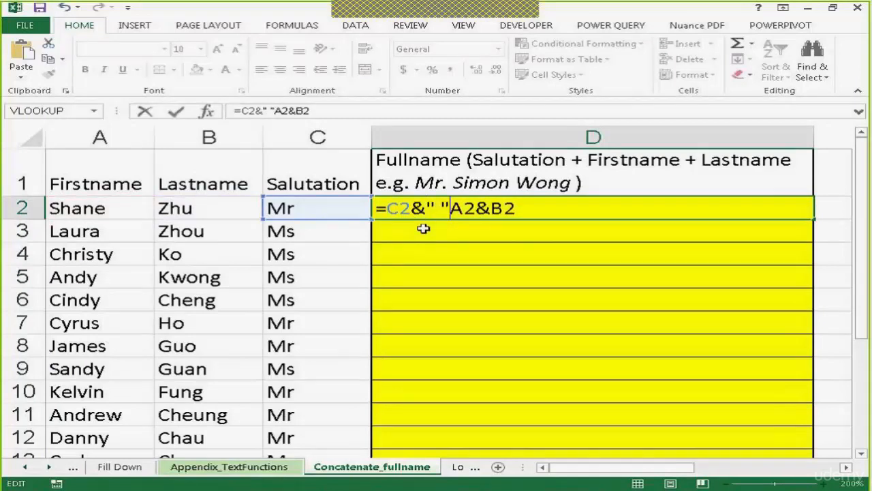
type("&")
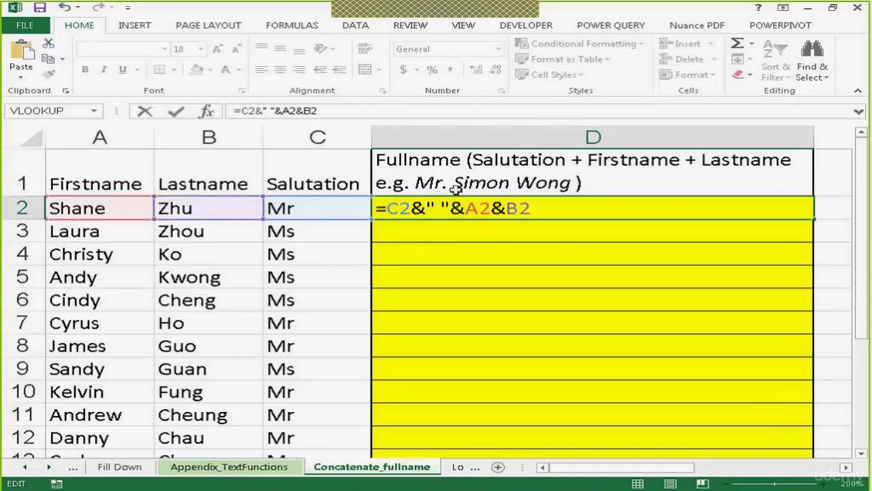
key("Right")
key("Right")
type("&\" \"")
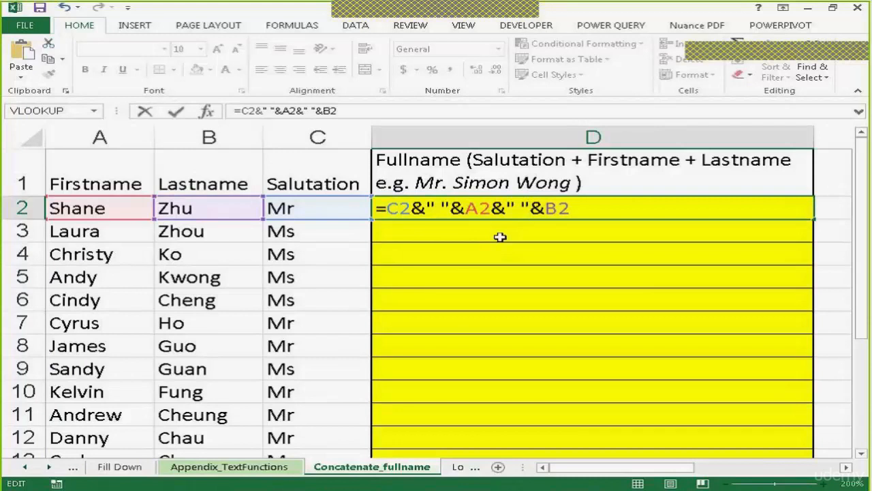
key("Return")
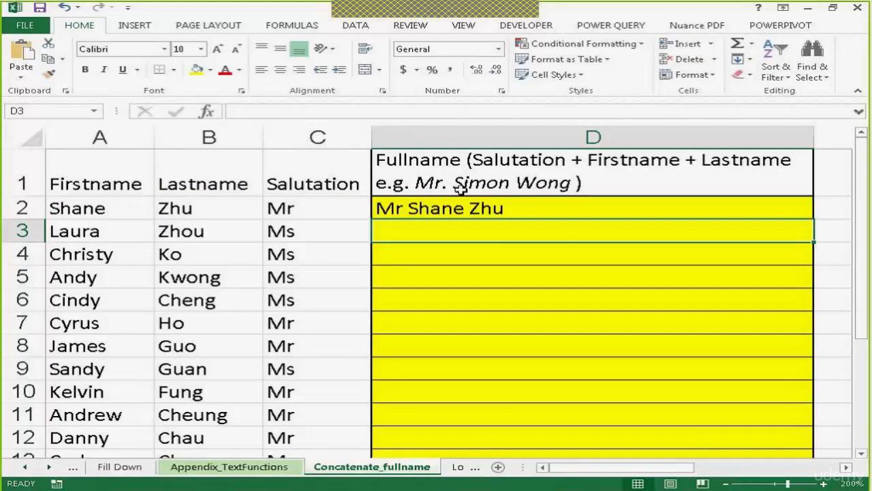
double_click(433, 209)
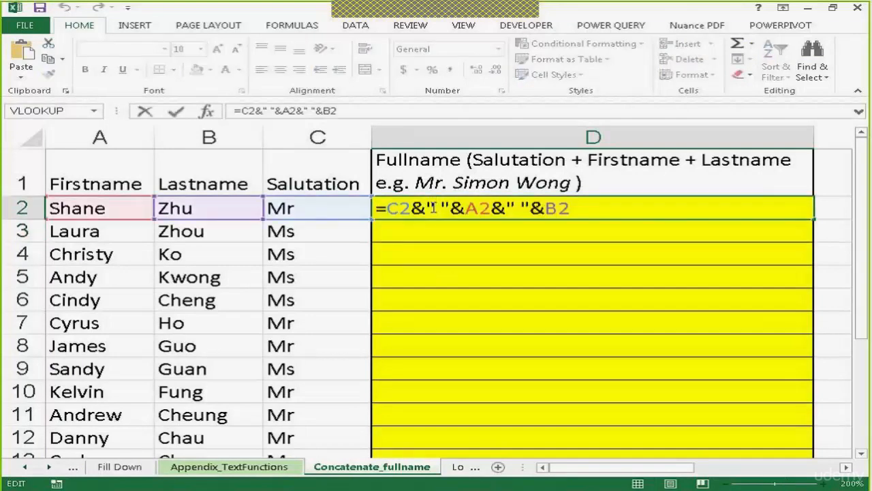
type(".")
key("Return")
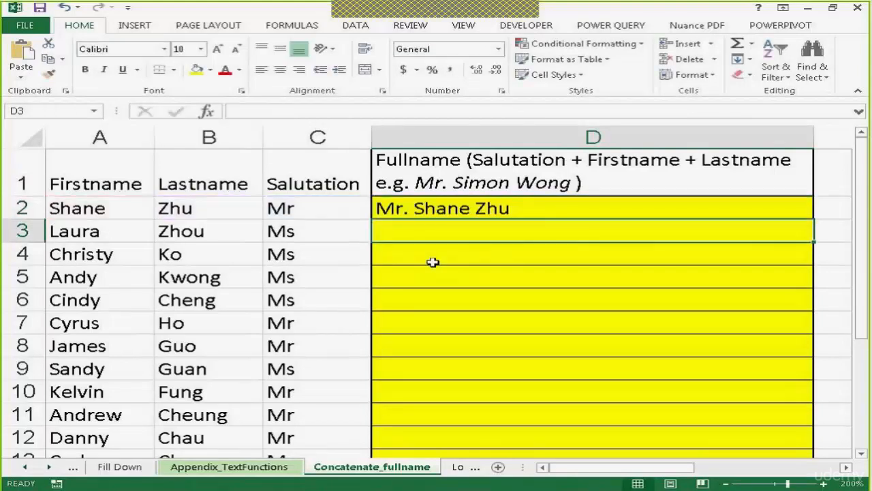
Step: Recheck D2's formula, then clear D2 so the Fullname column is empty
double_click(421, 202)
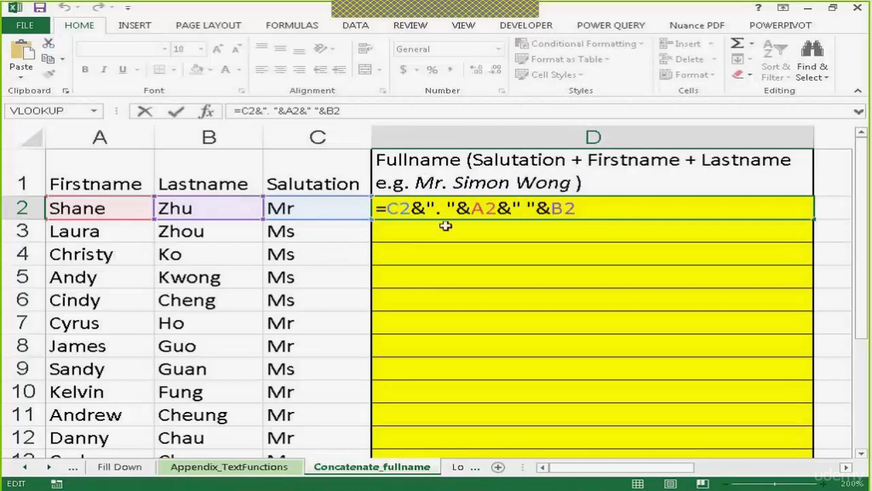
left_click(616, 214)
key("Return")
left_click(764, 199)
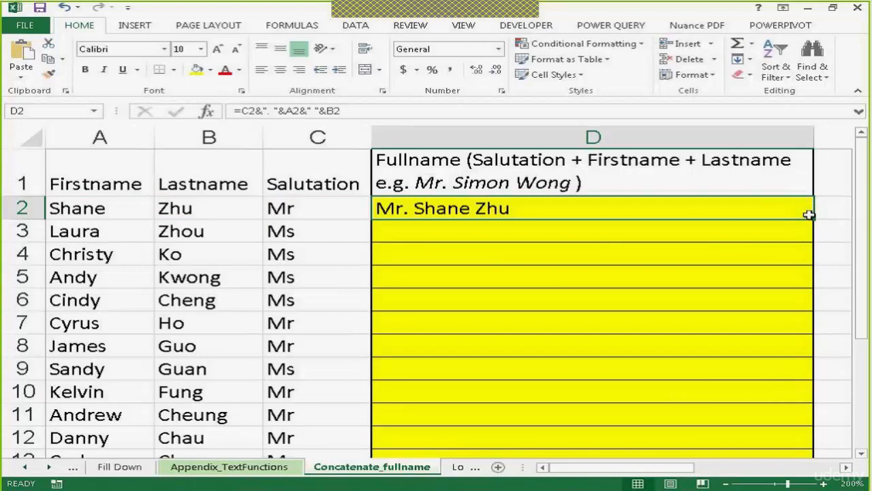
key("Delete")
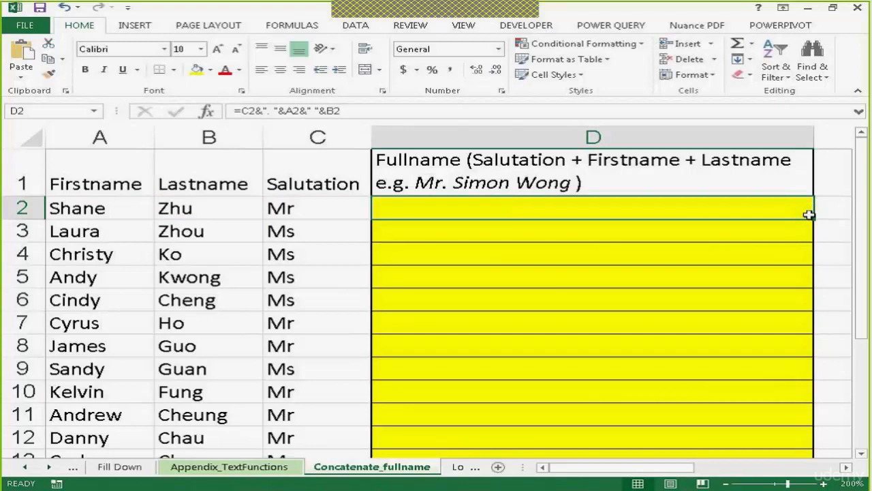
left_click(655, 237)
left_click(596, 201)
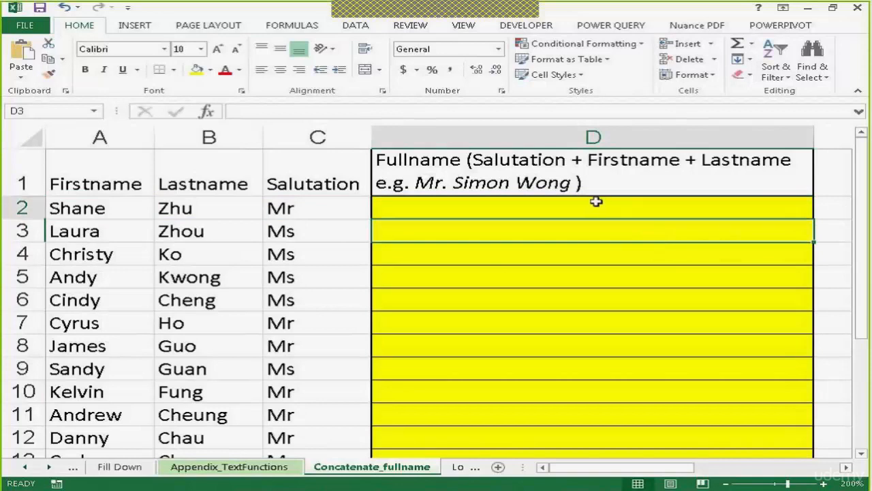
type("M")
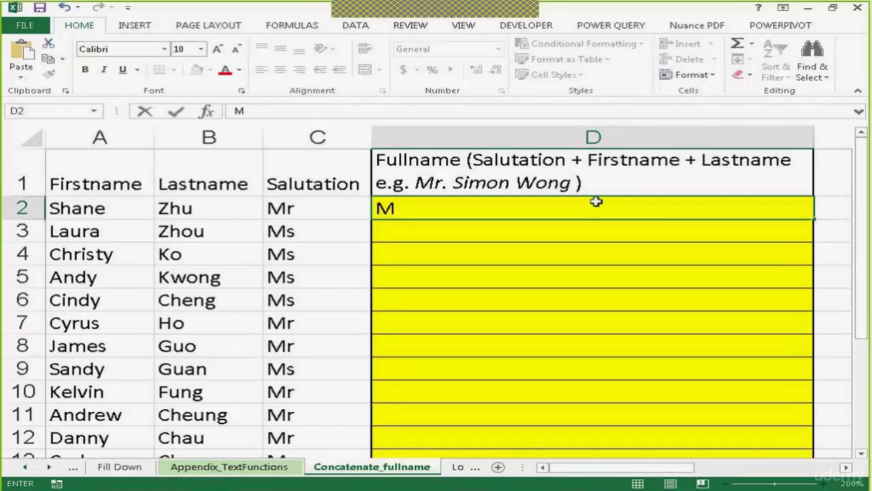
type("r. Sha")
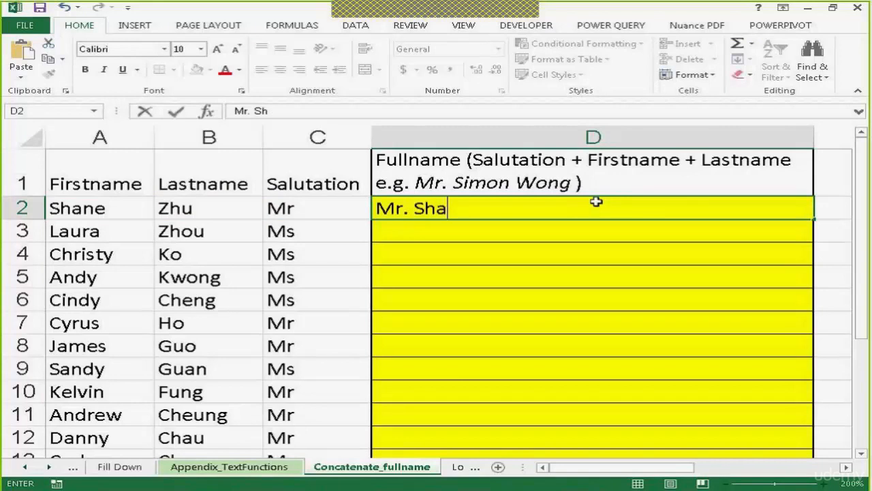
type("ne Zhu")
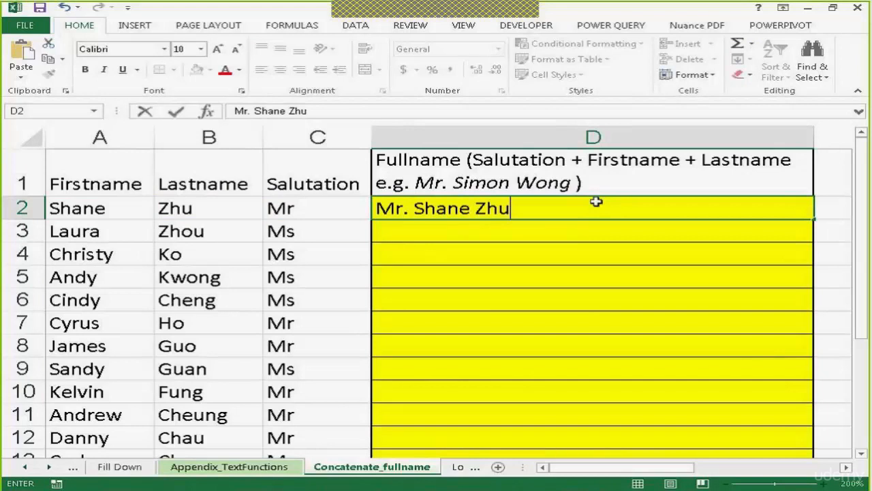
key("Return")
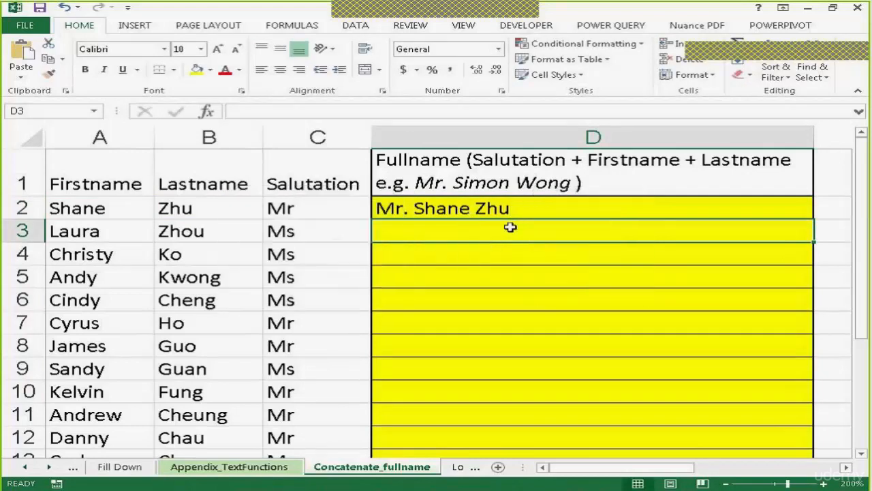
key("ctrl+e")
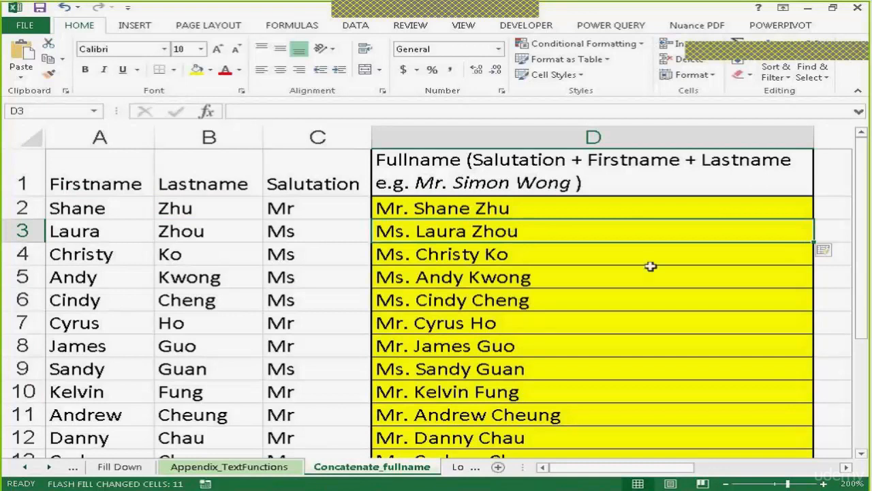
mouse_move(862, 245)
left_mouse_down()
mouse_move(863, 276)
mouse_move(862, 246)
left_mouse_up()
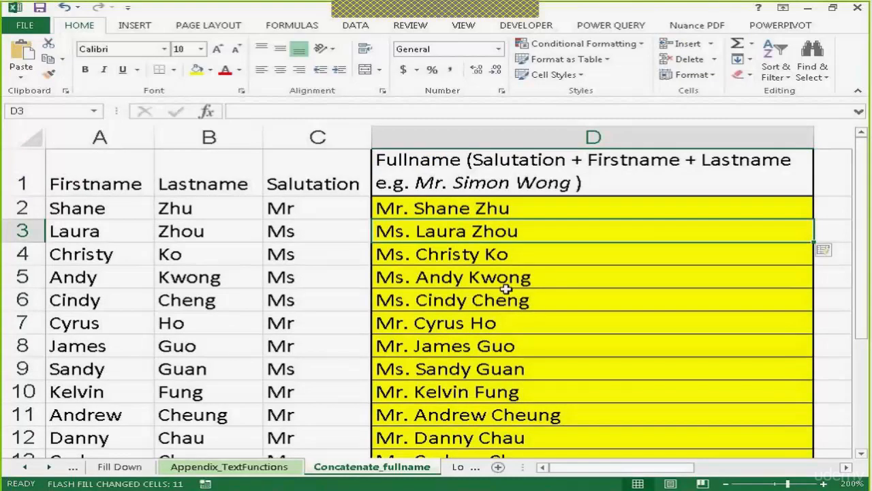
left_click(477, 209)
left_click(477, 233)
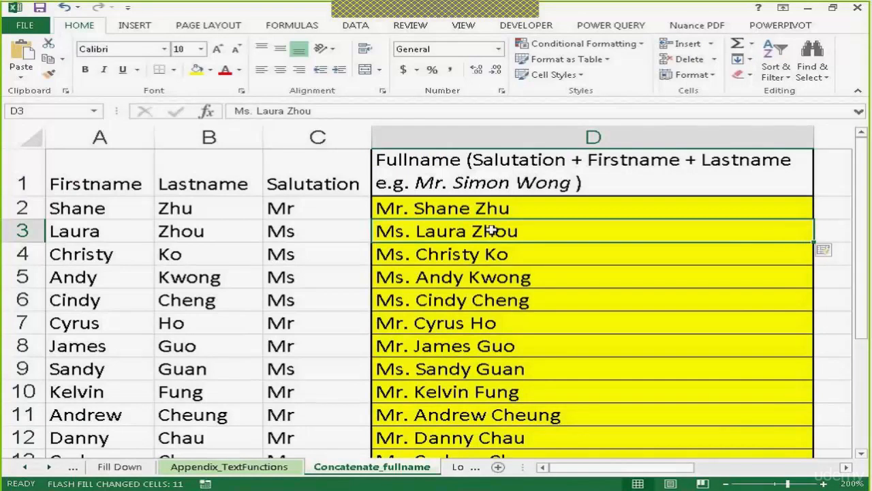
left_click(52, 468)
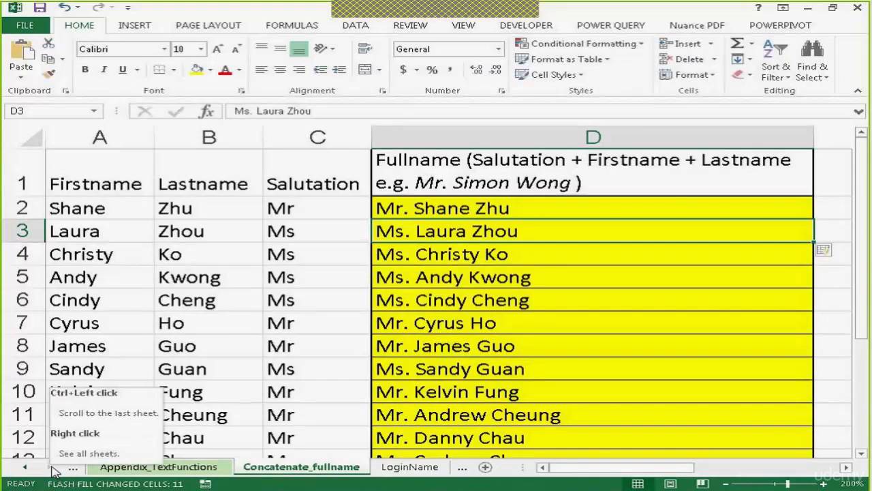
Step: Switch to the LoginName sheet and select B2, the first Login name cell
left_click(407, 468)
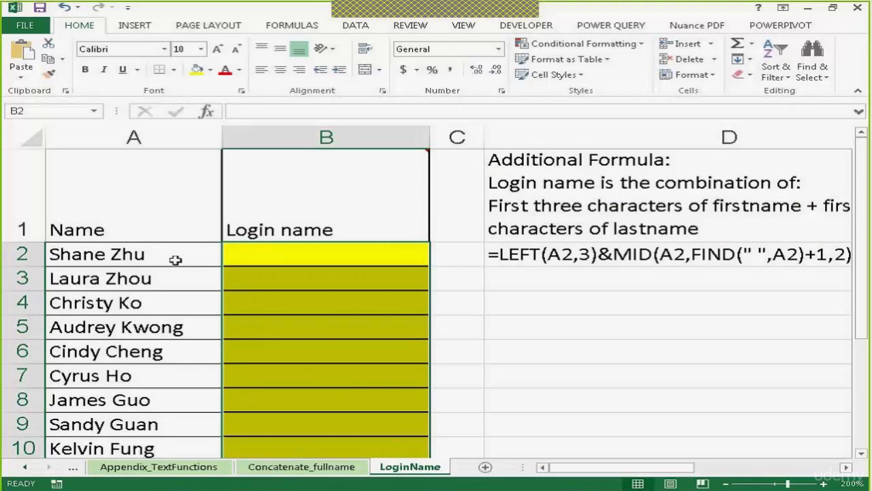
left_click(298, 257)
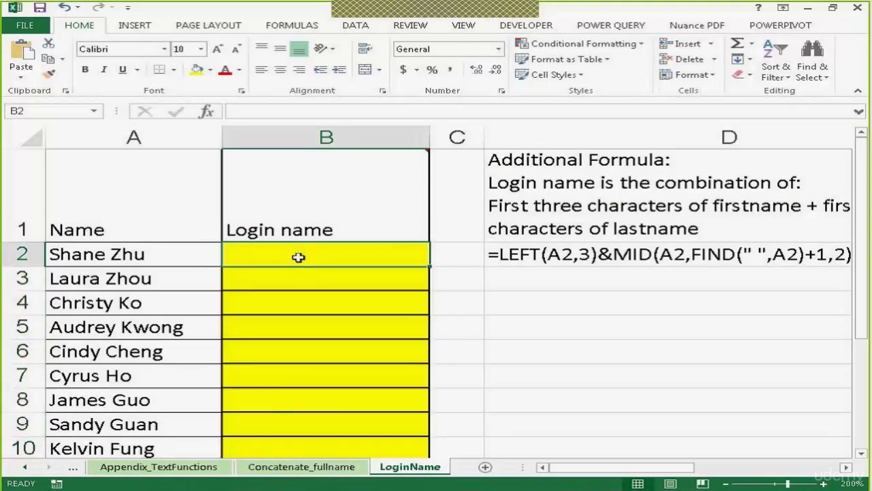
left_click(93, 256)
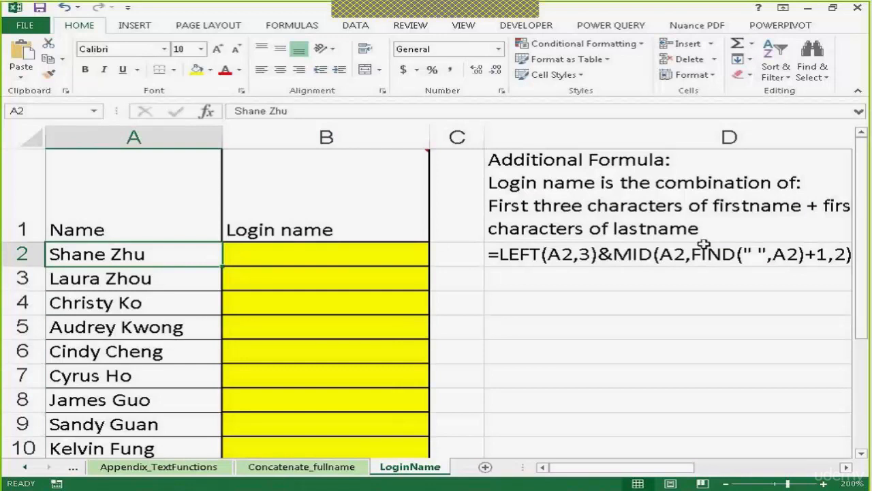
mouse_move(621, 470)
left_mouse_down()
mouse_move(644, 473)
mouse_move(617, 475)
left_mouse_up()
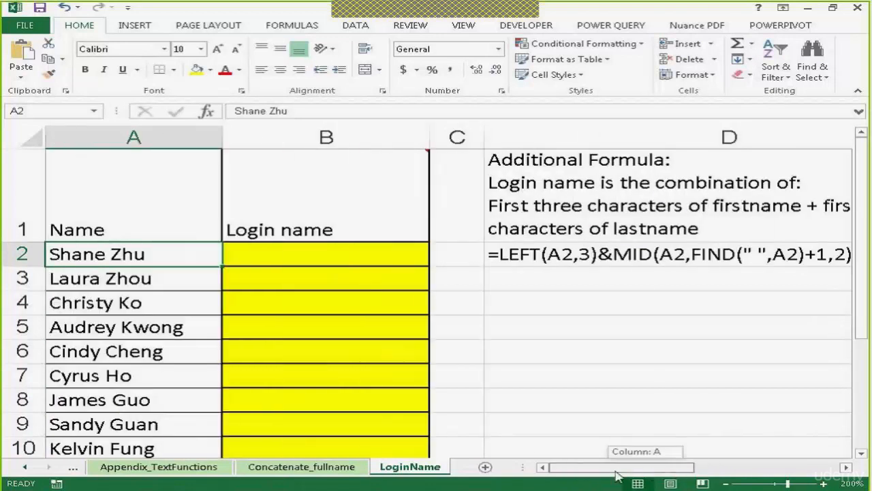
left_click(285, 248)
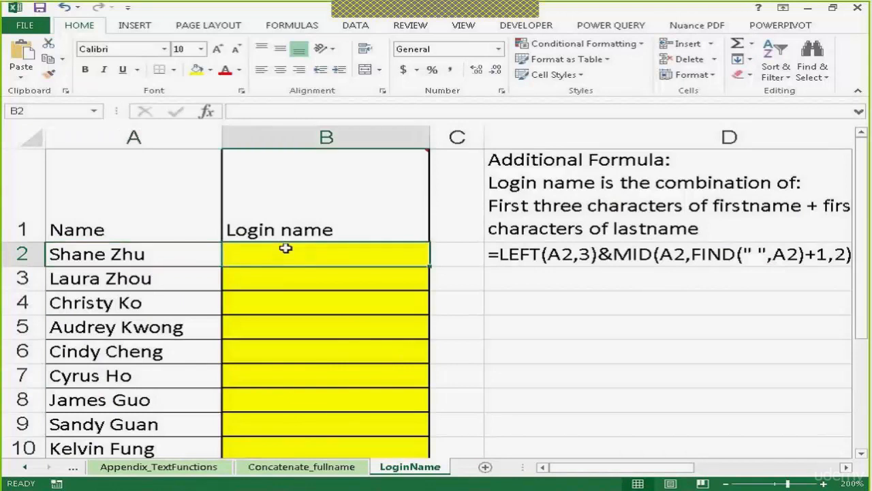
Step: Enter login name ShaZh in B2, try Flash Fill, and undo its inconsistent results
type("ShaZ")
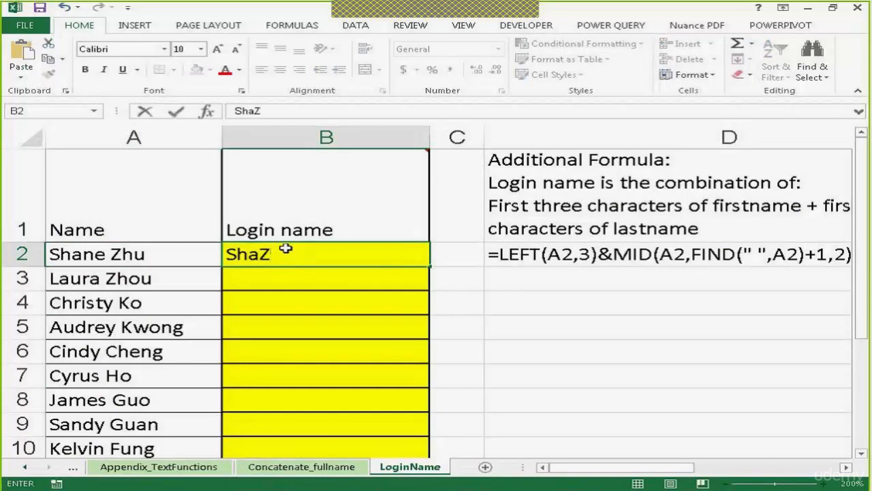
type("h")
key("ctrl+e")
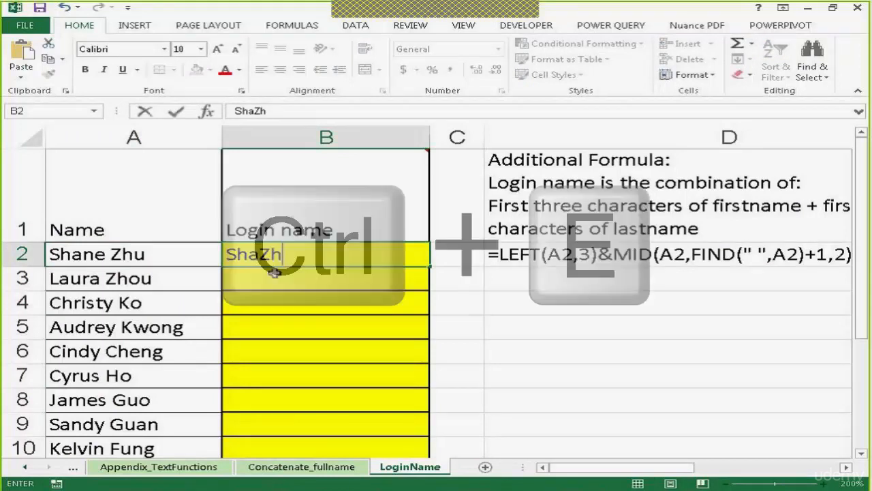
key("Return")
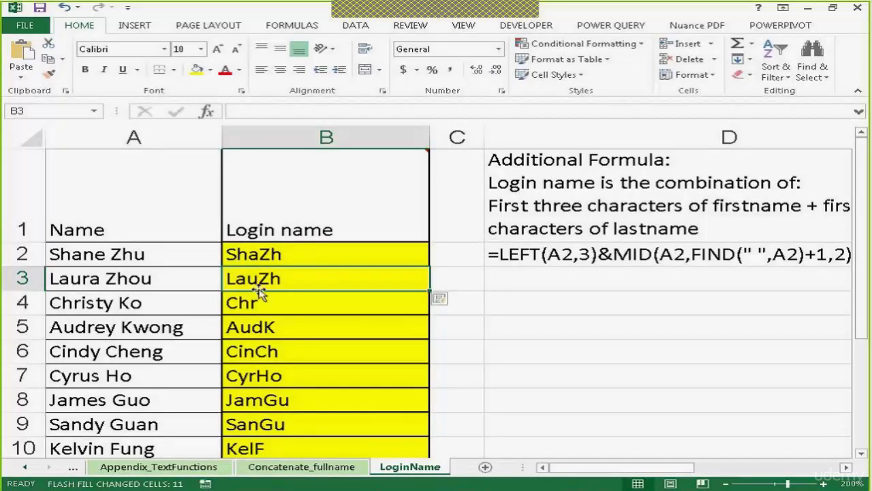
key("ctrl+z")
left_click(255, 253)
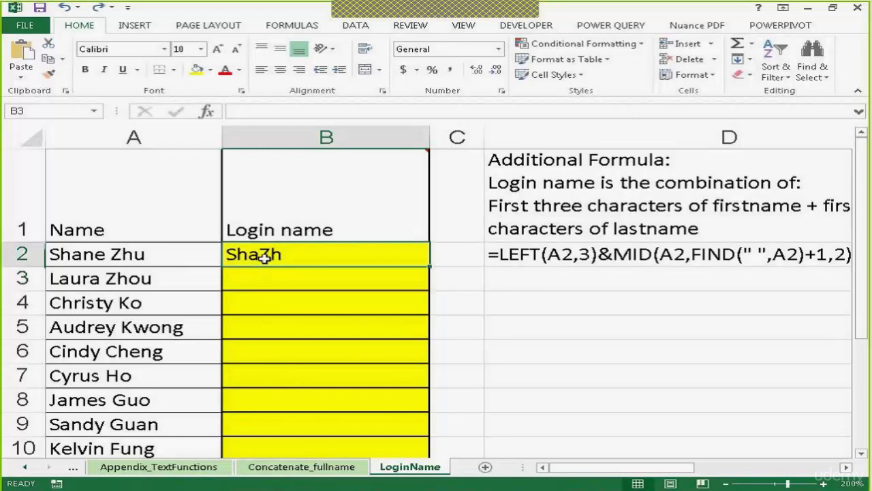
Step: Add second example LauZh in B3, retry Flash Fill, undo it, then clear B2:B3
double_click(258, 282)
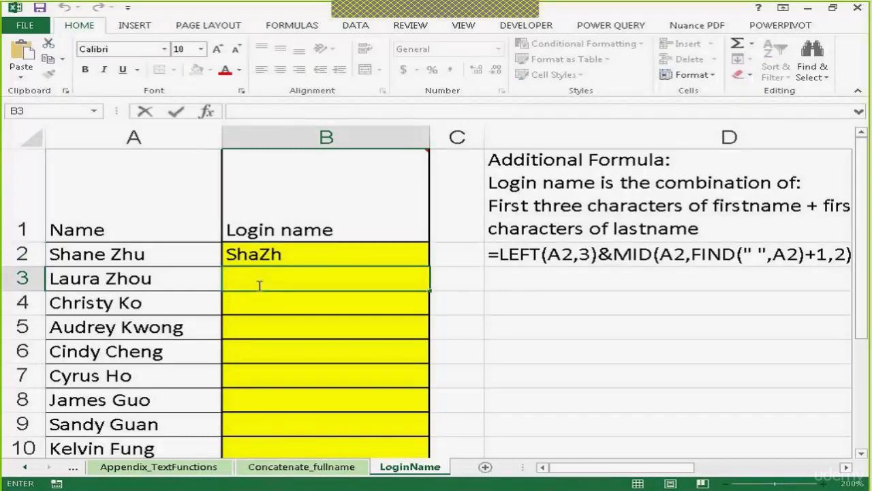
type("Lau")
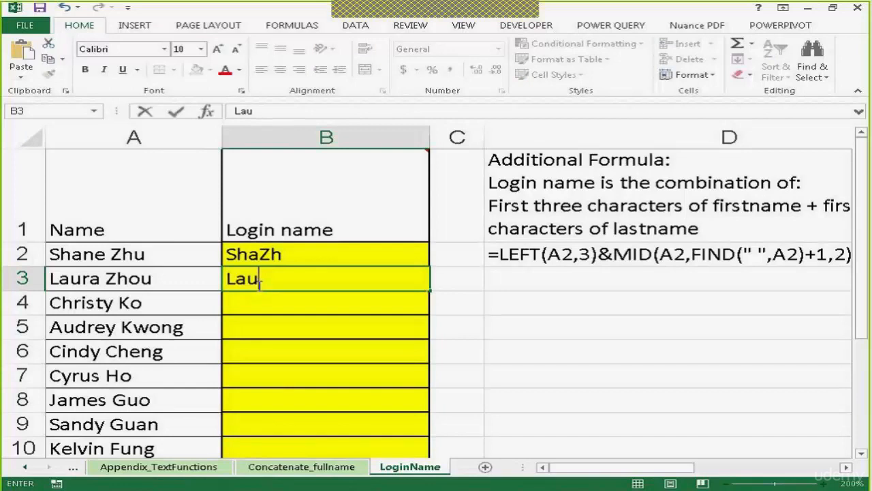
type("Zh")
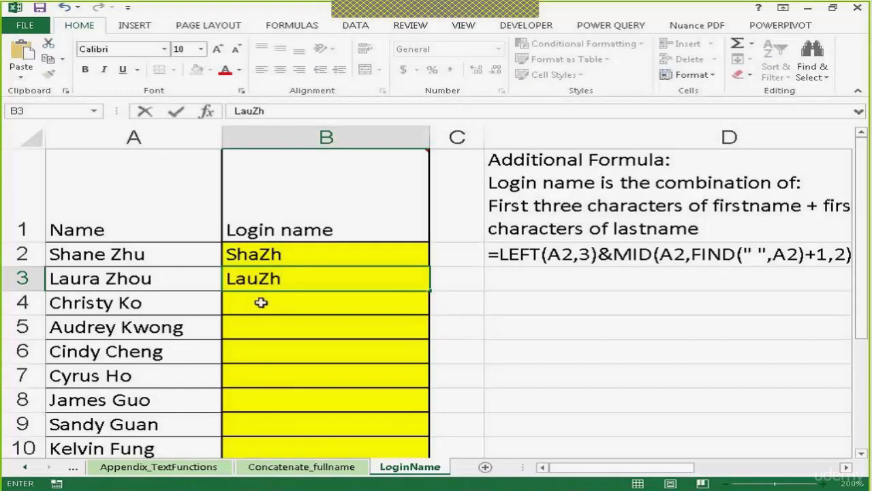
key("Return")
key("ctrl+e")
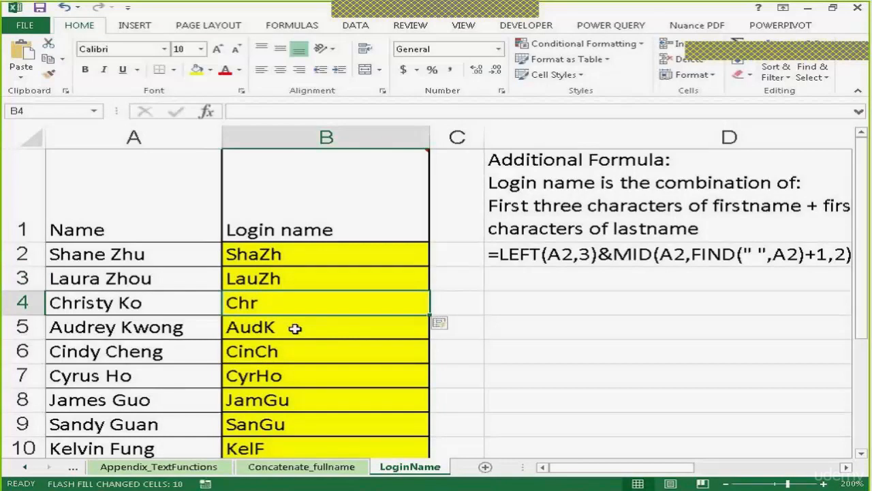
key("ctrl+z")
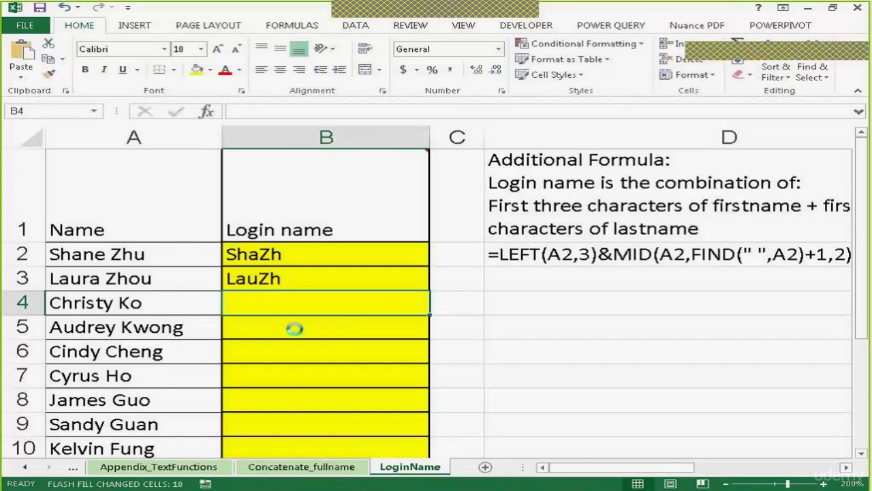
left_click_drag(300, 262, 303, 275)
key("Delete")
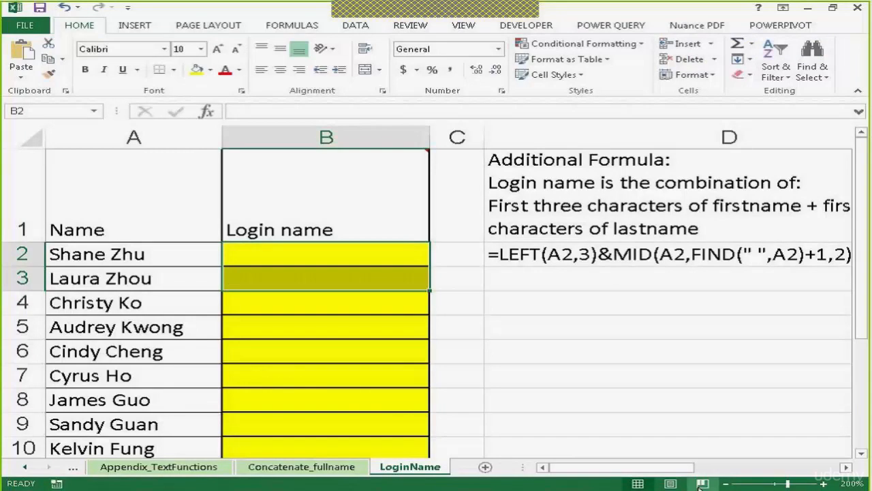
left_click(725, 483)
left_click(725, 483)
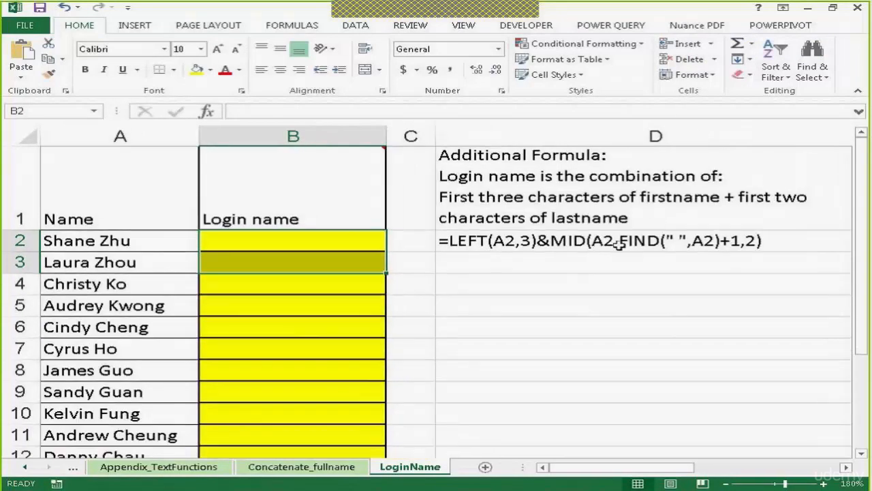